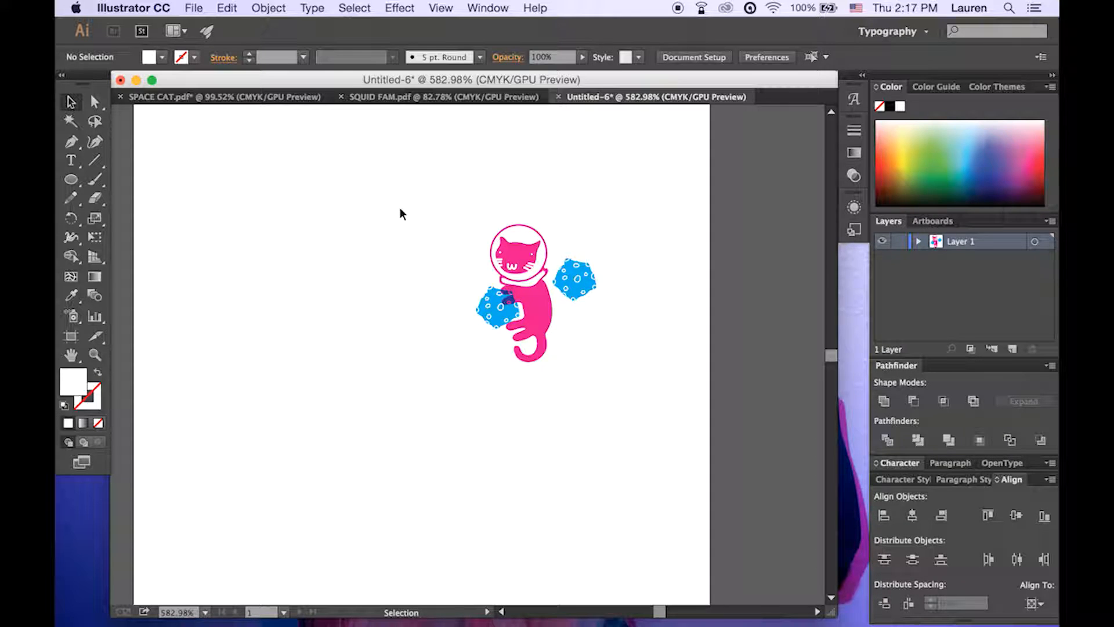
Move the blue asteroid beside the cat's shoulder slightly up and closer to the cat
left_click_drag(433, 192, 658, 409)
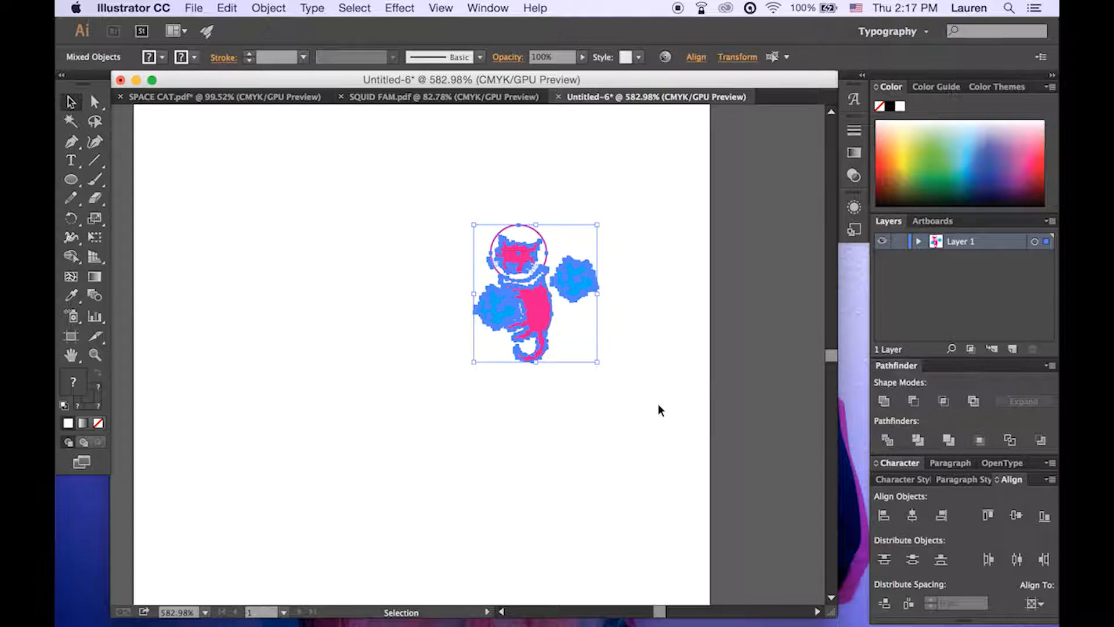
left_click(658, 406)
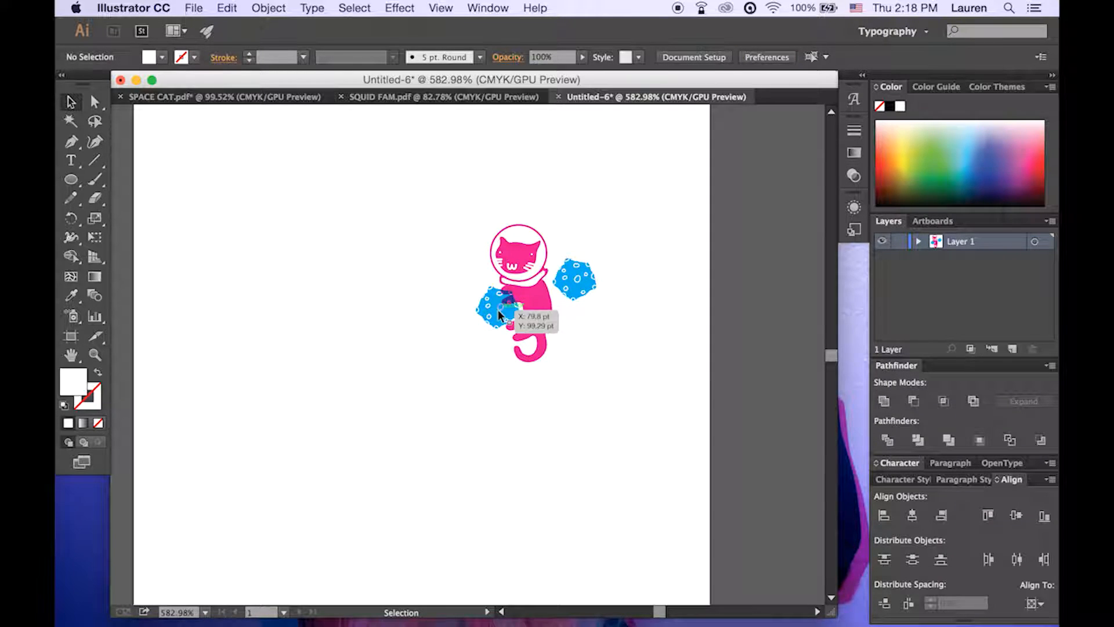
left_click(570, 282)
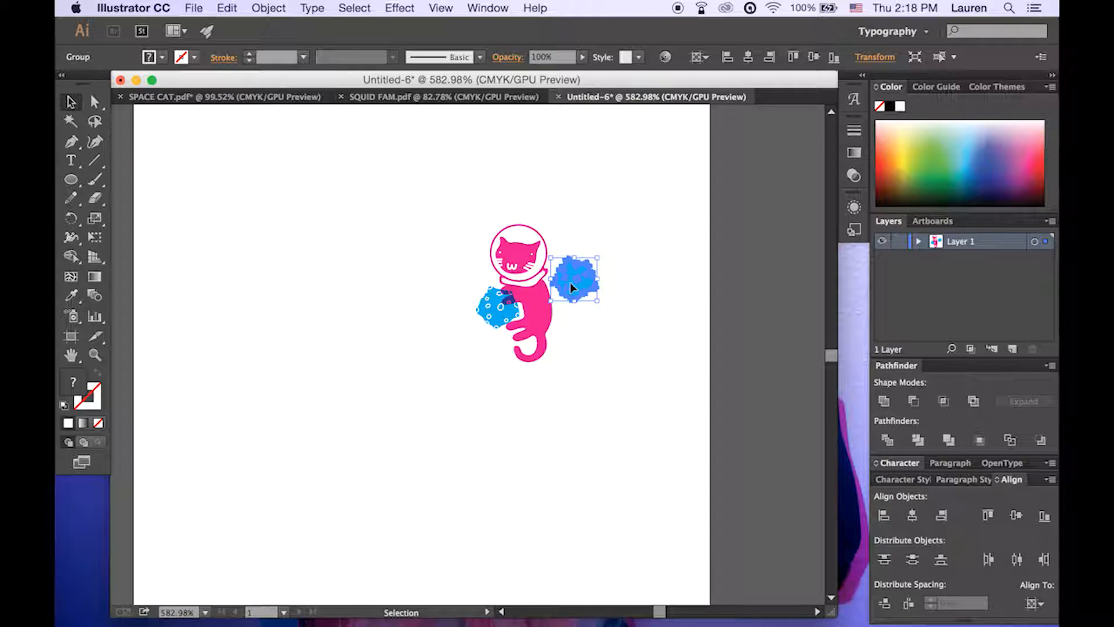
mouse_move(570, 282)
left_mouse_down()
mouse_move(604, 296)
mouse_move(571, 321)
mouse_move(554, 294)
mouse_move(565, 280)
left_mouse_up()
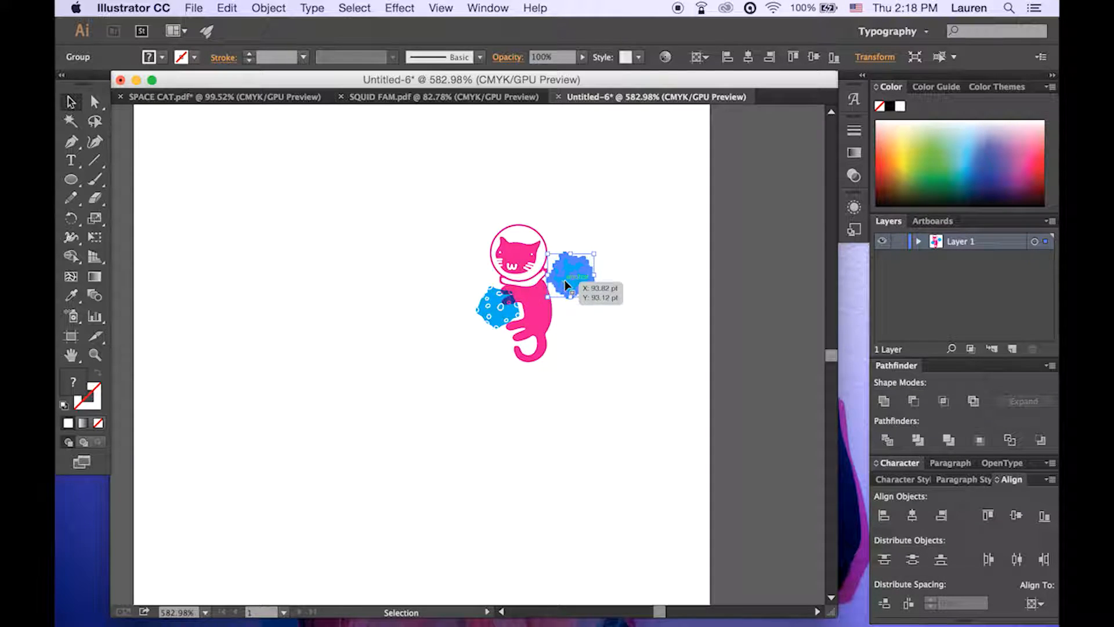
left_click(597, 328)
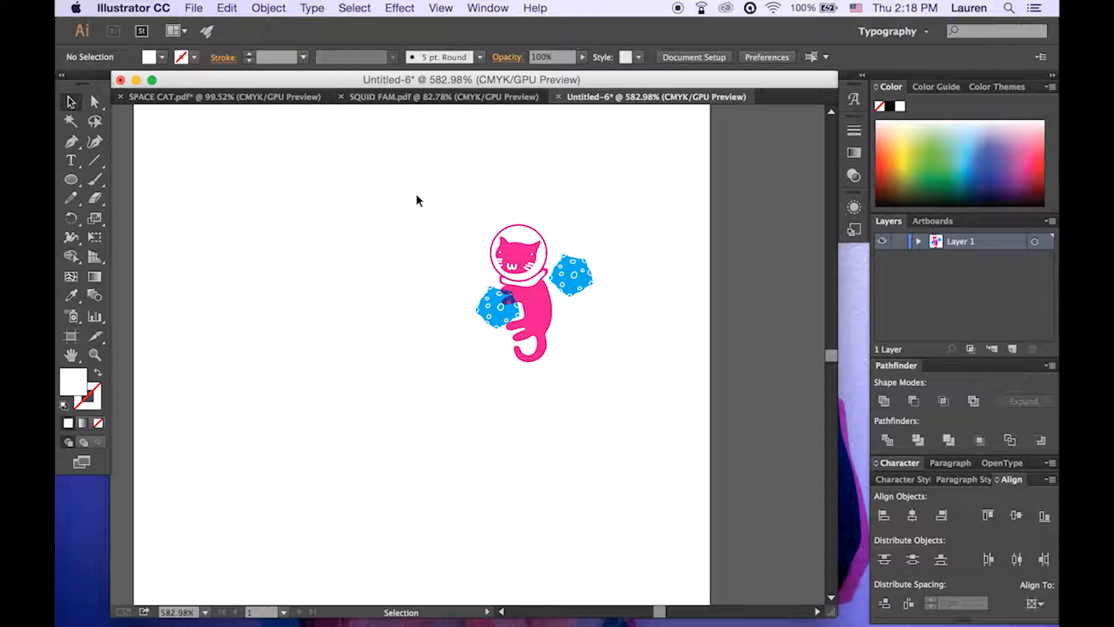
Make a new pattern from the whole cat and asteroid artwork, dismissing the notice about the swatch
left_click_drag(423, 195, 652, 414)
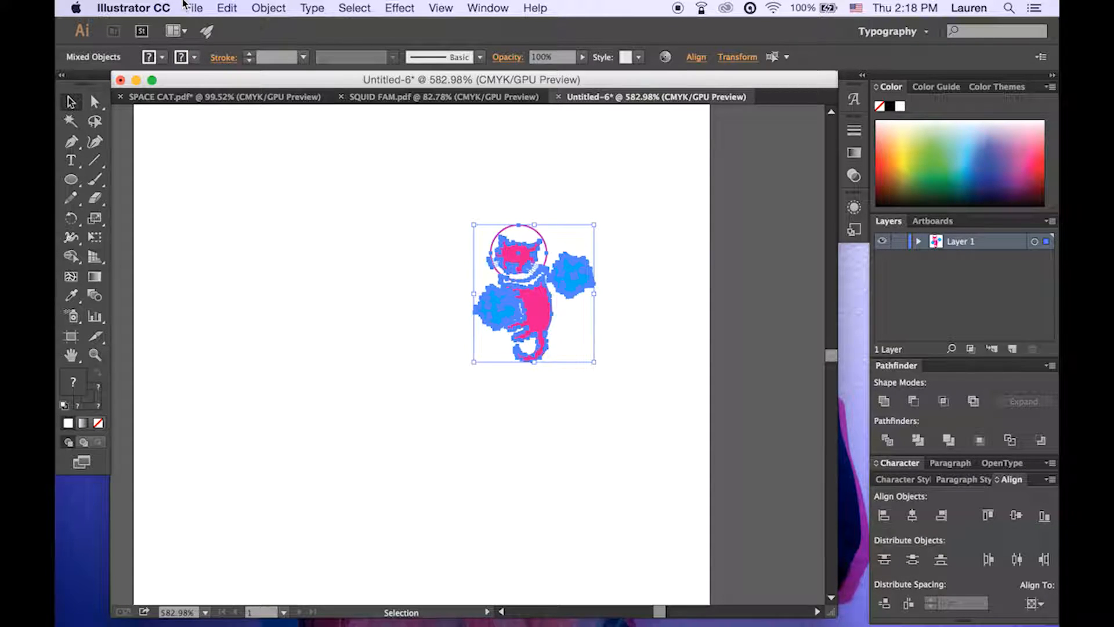
left_click(269, 9)
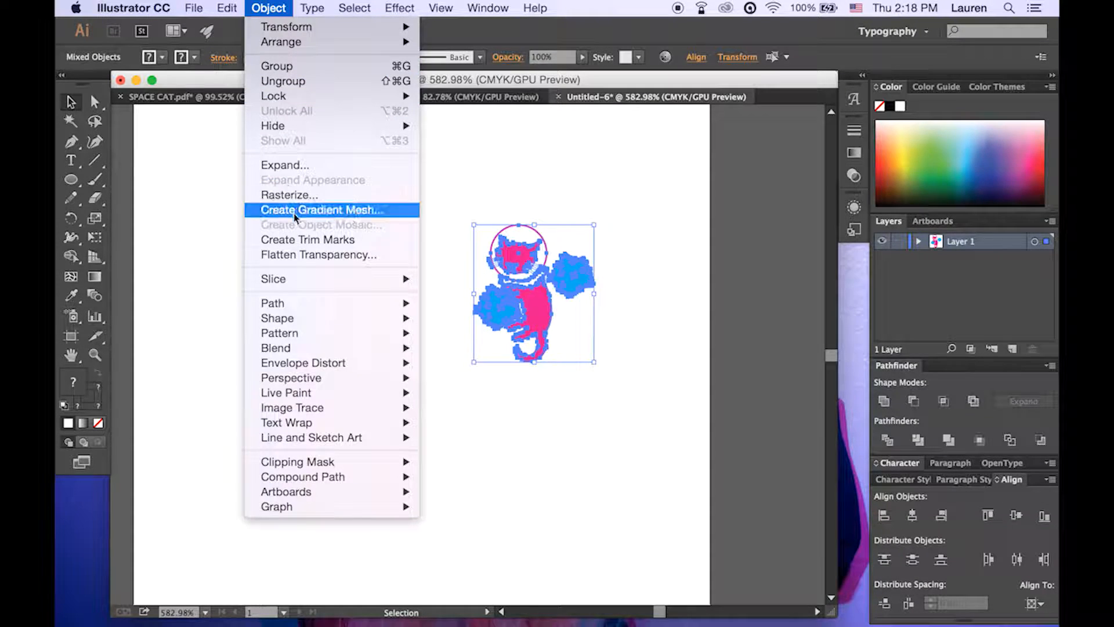
mouse_move(303, 312)
mouse_move(299, 335)
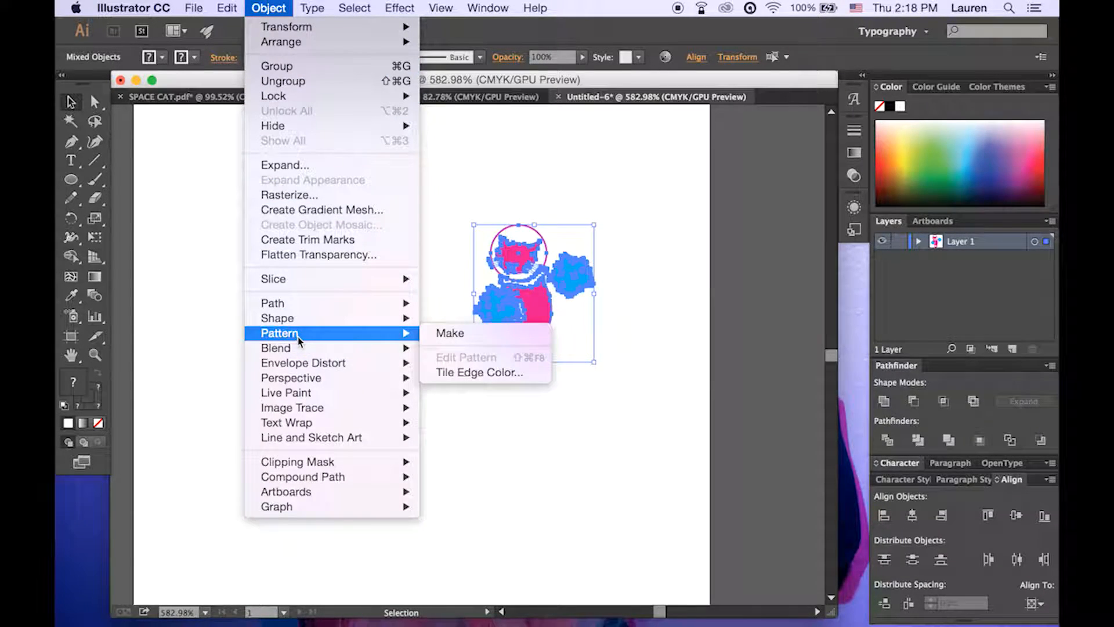
left_click(472, 335)
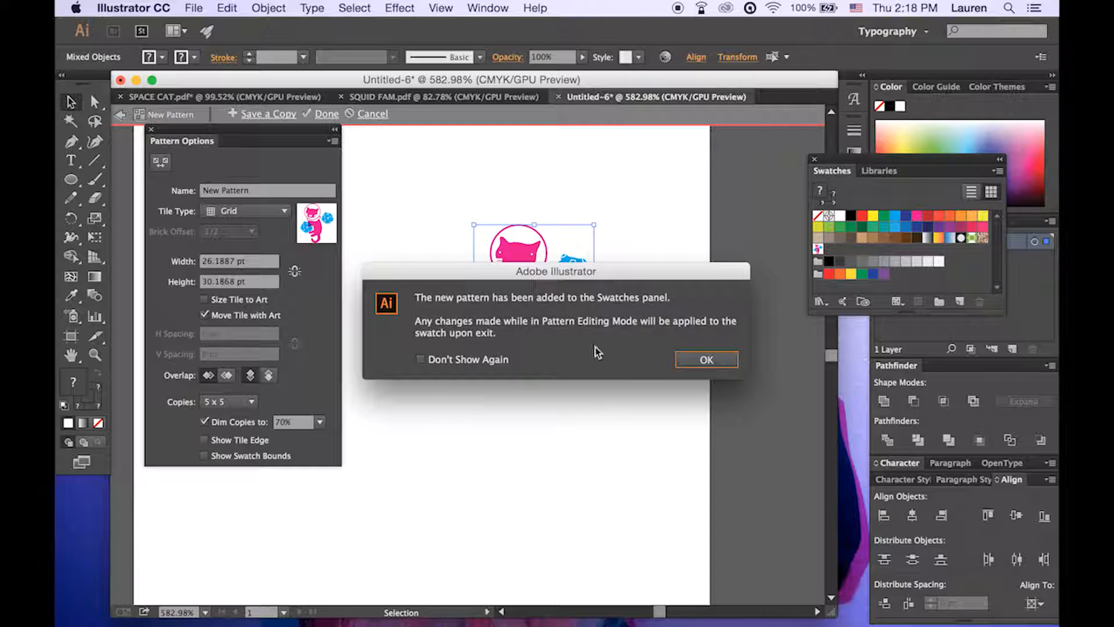
left_click(697, 364)
left_click(384, 260)
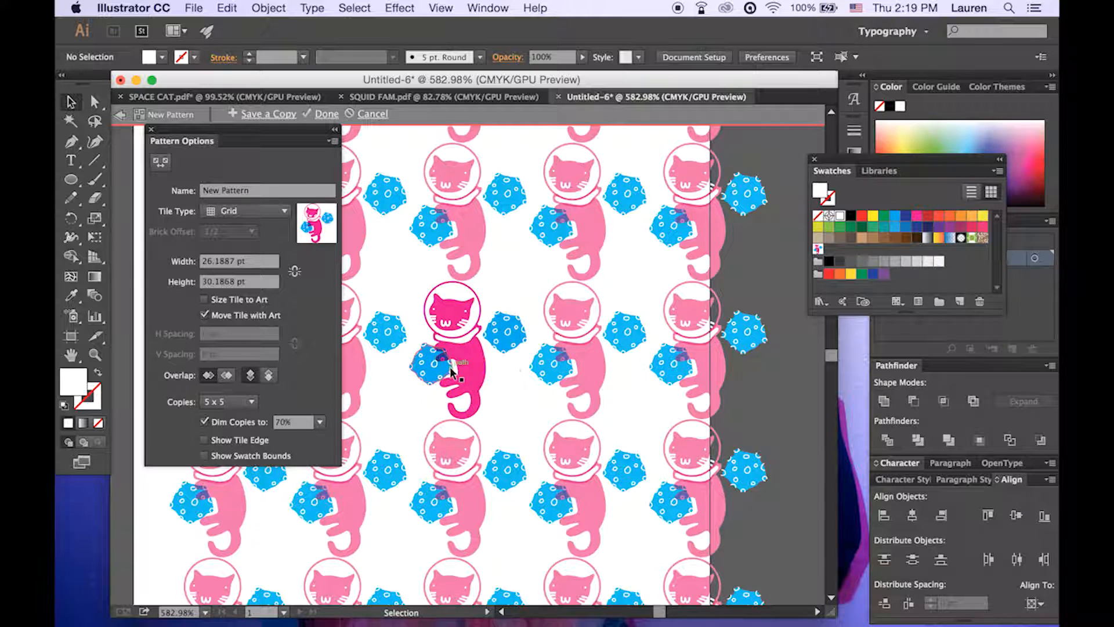
Set the pattern preview to 9 x 9 copies and the tile size to 28 pt wide by 35 pt high
left_click(232, 404)
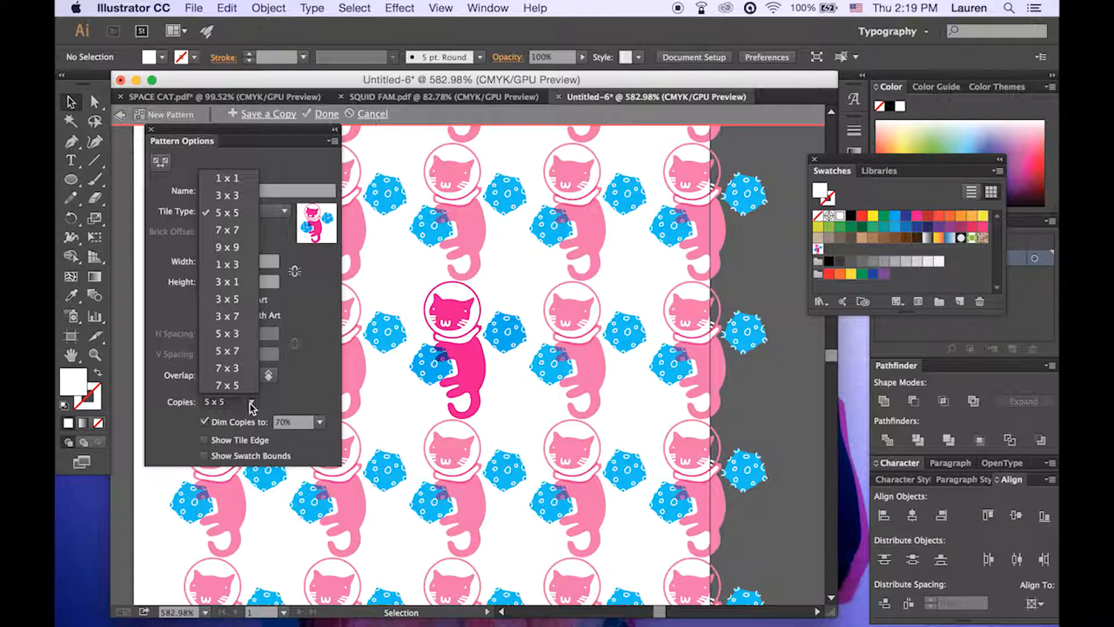
left_click(237, 249)
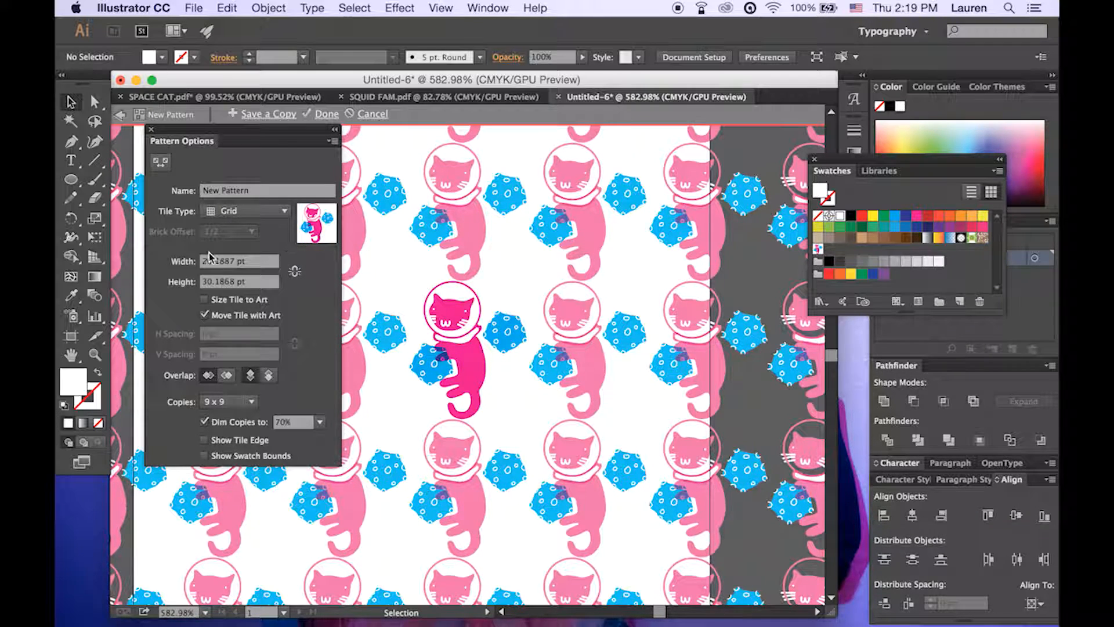
left_click(256, 281)
left_click_drag(256, 278, 143, 278)
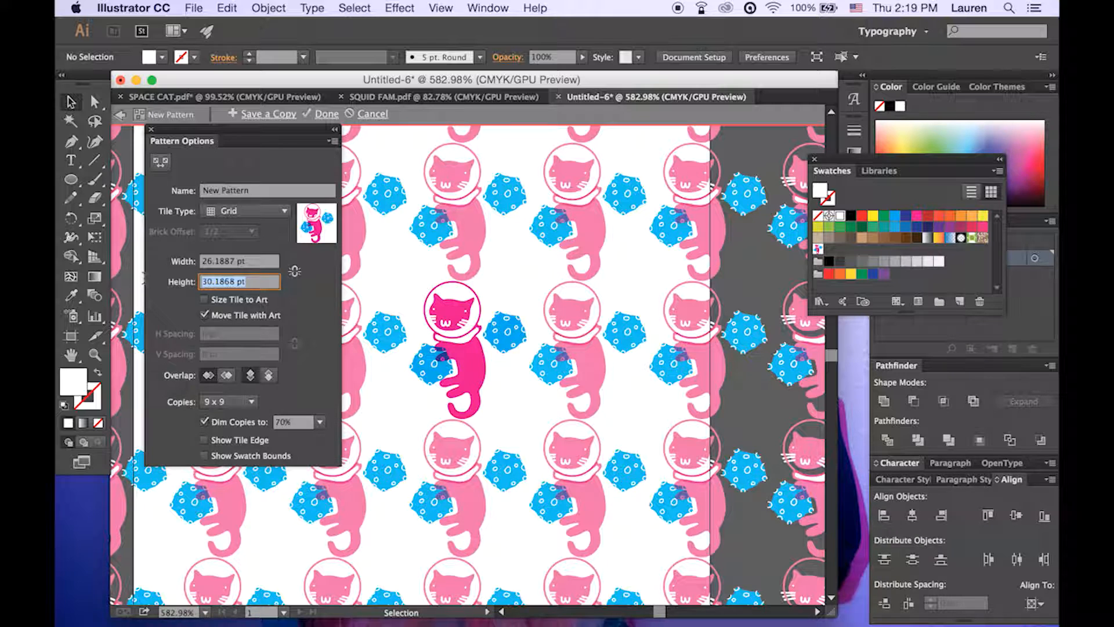
type("35")
key("Return")
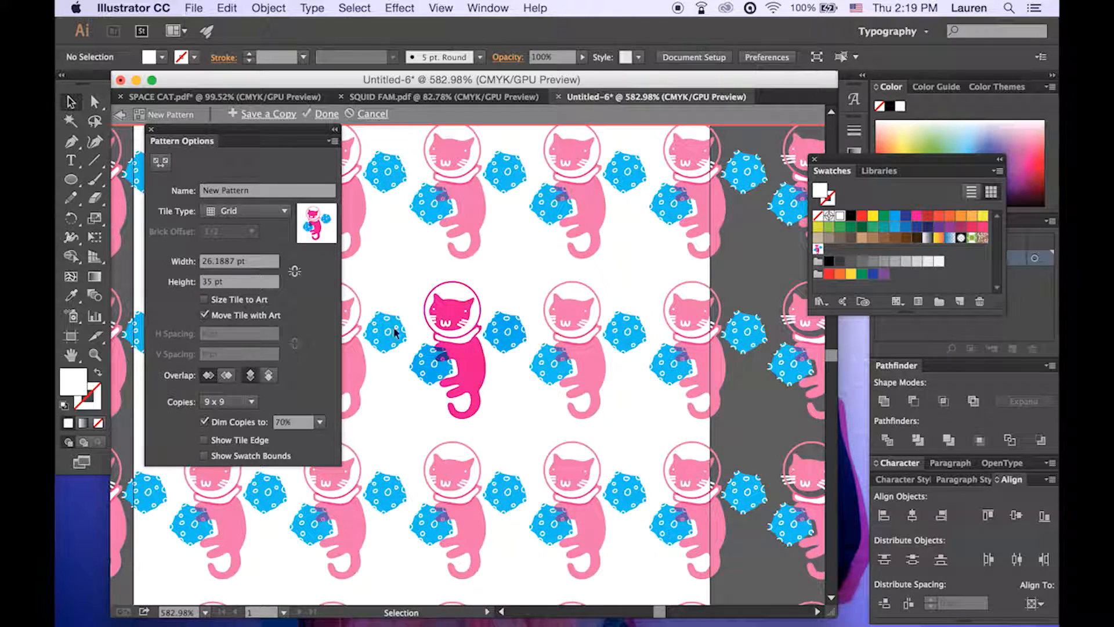
left_click_drag(210, 268, 252, 266)
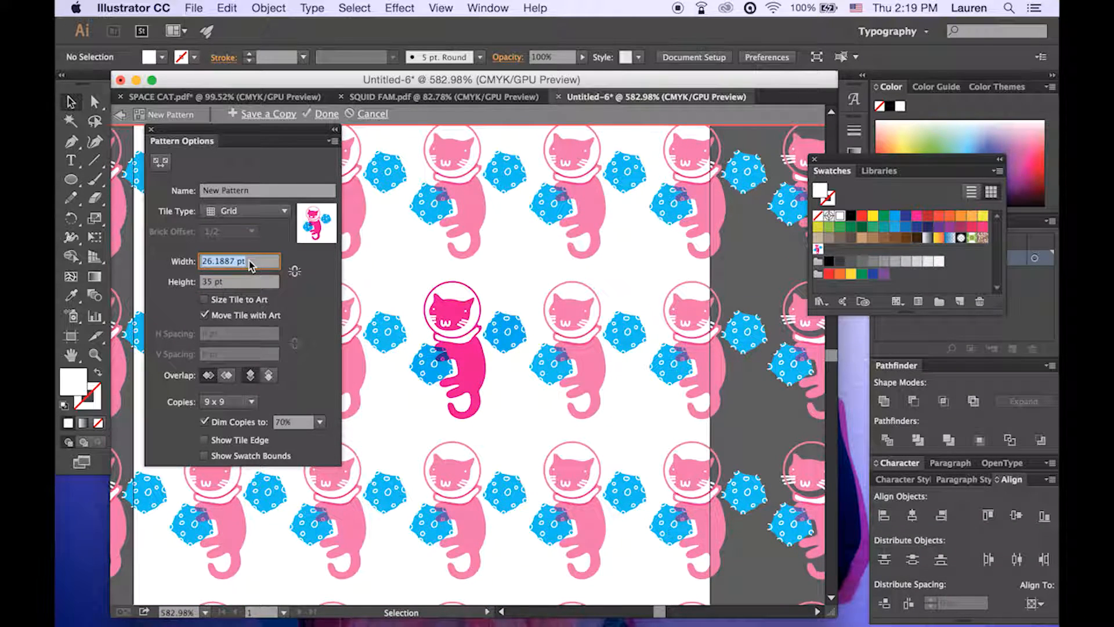
type("28")
key("Return")
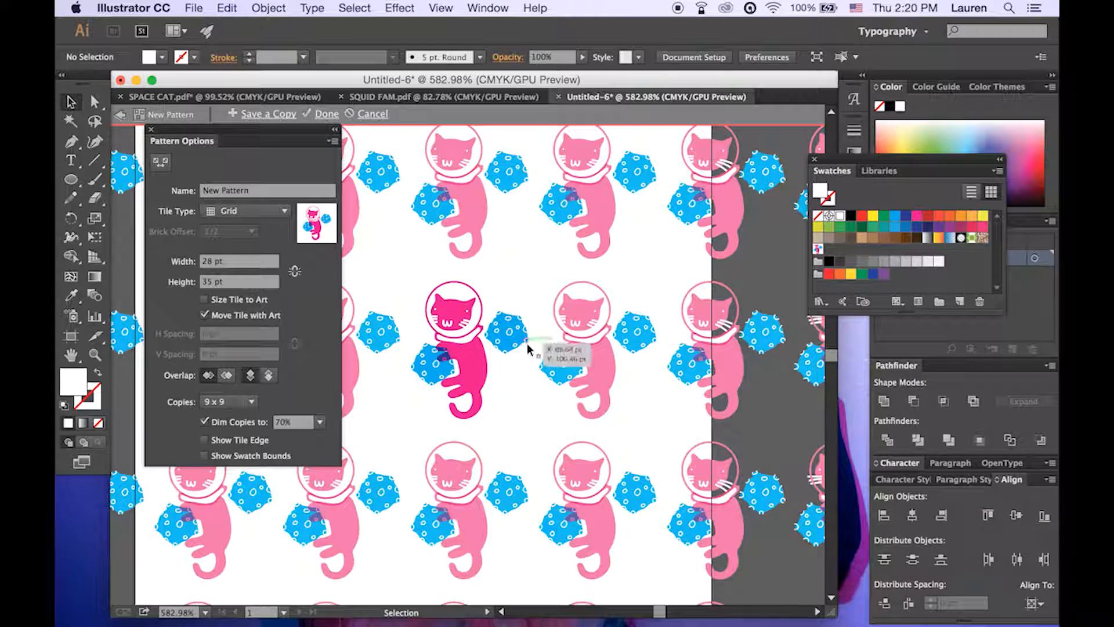
Try the Brick by Row, Brick by Column and Hex by Column tile types on the pattern
scroll(527, 343, "left", 3)
scroll(527, 343, "down", 1)
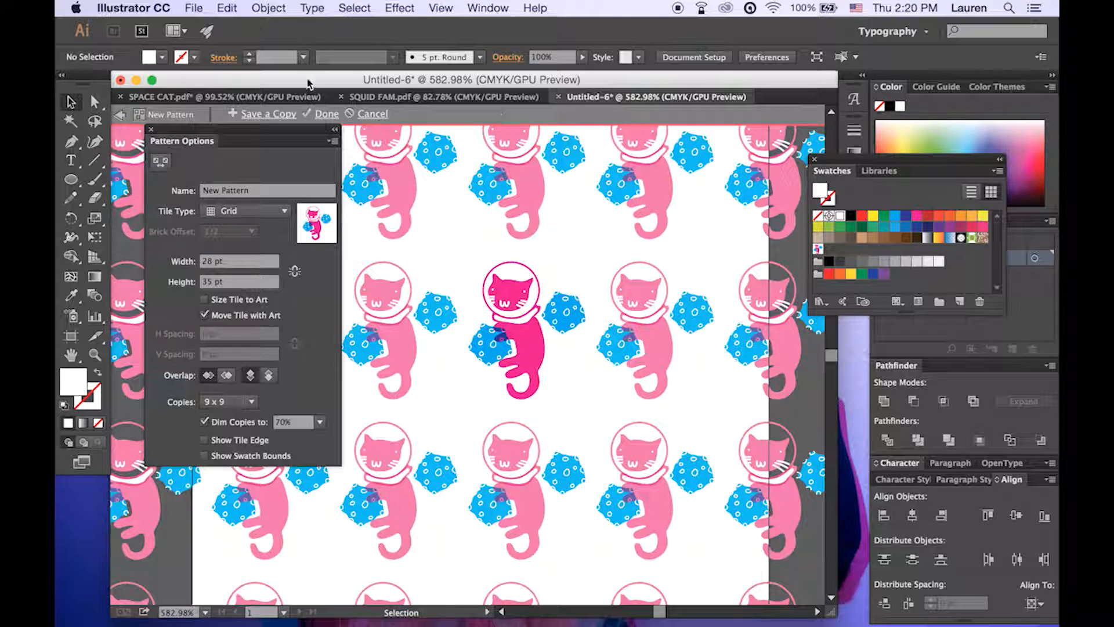
scroll(614, 450, "up", 1)
scroll(614, 450, "right", 1)
scroll(614, 451, "up", 3)
scroll(614, 450, "right", 3)
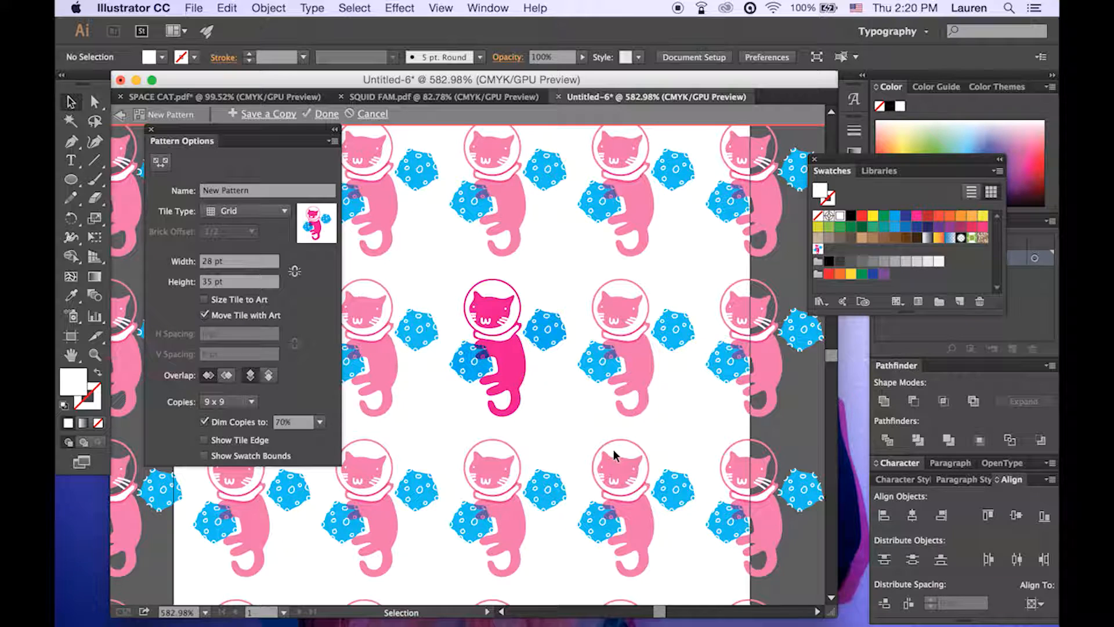
left_click(285, 211)
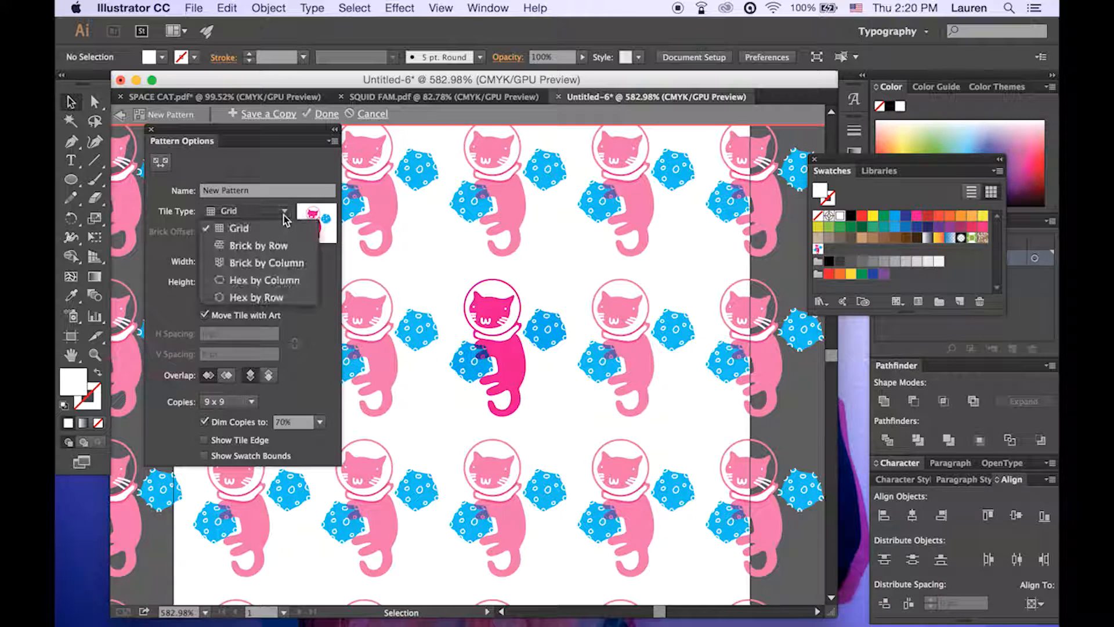
left_click(282, 246)
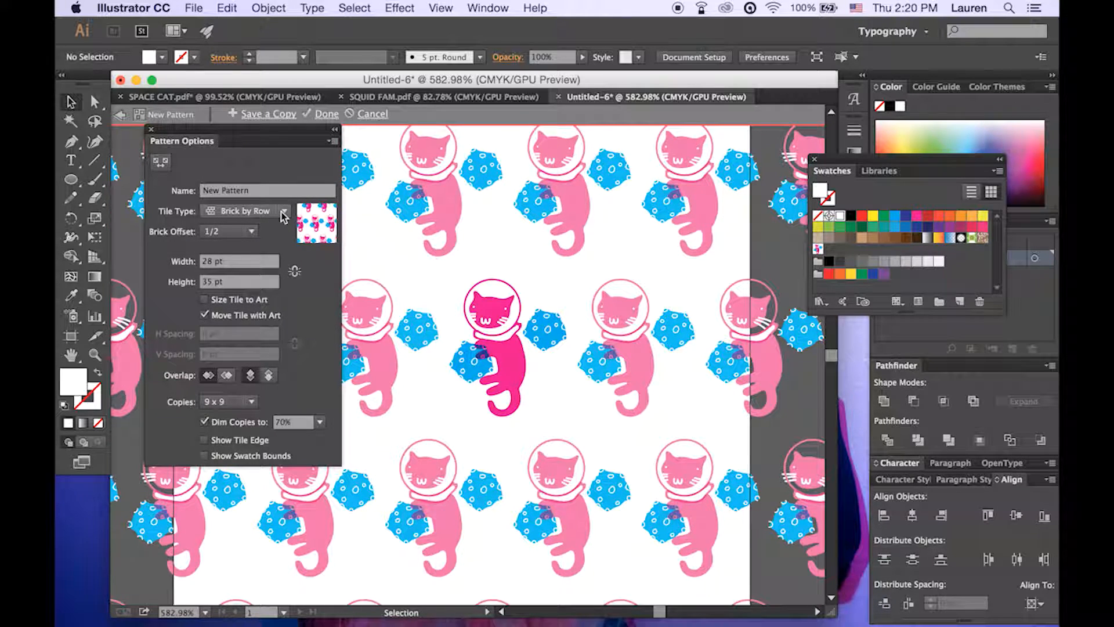
left_click(282, 210)
left_click(282, 265)
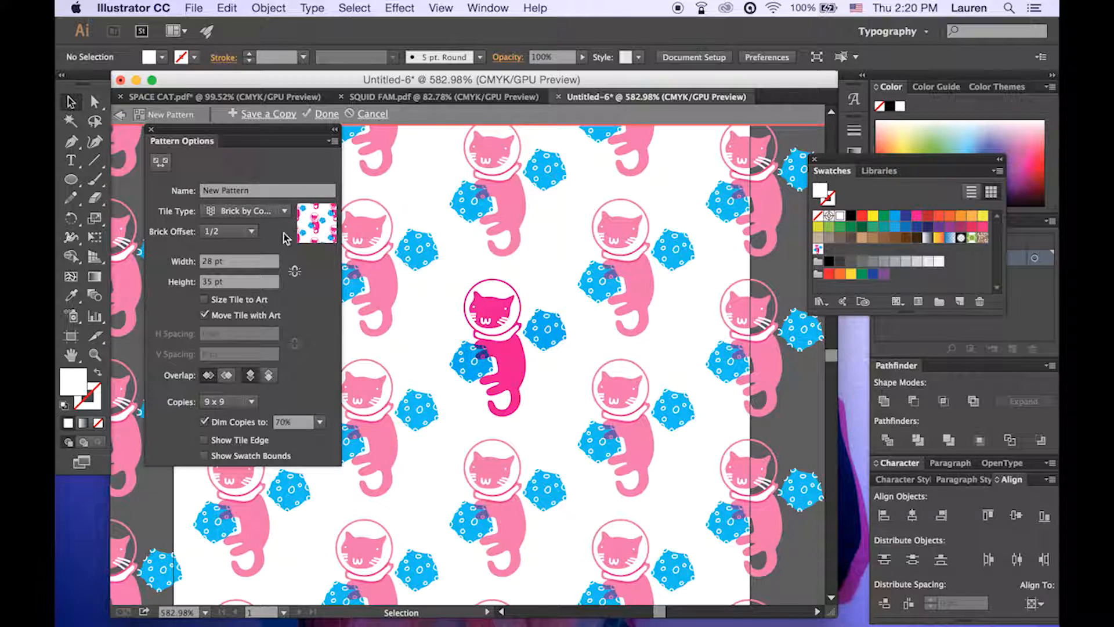
left_click(285, 211)
left_click(293, 265)
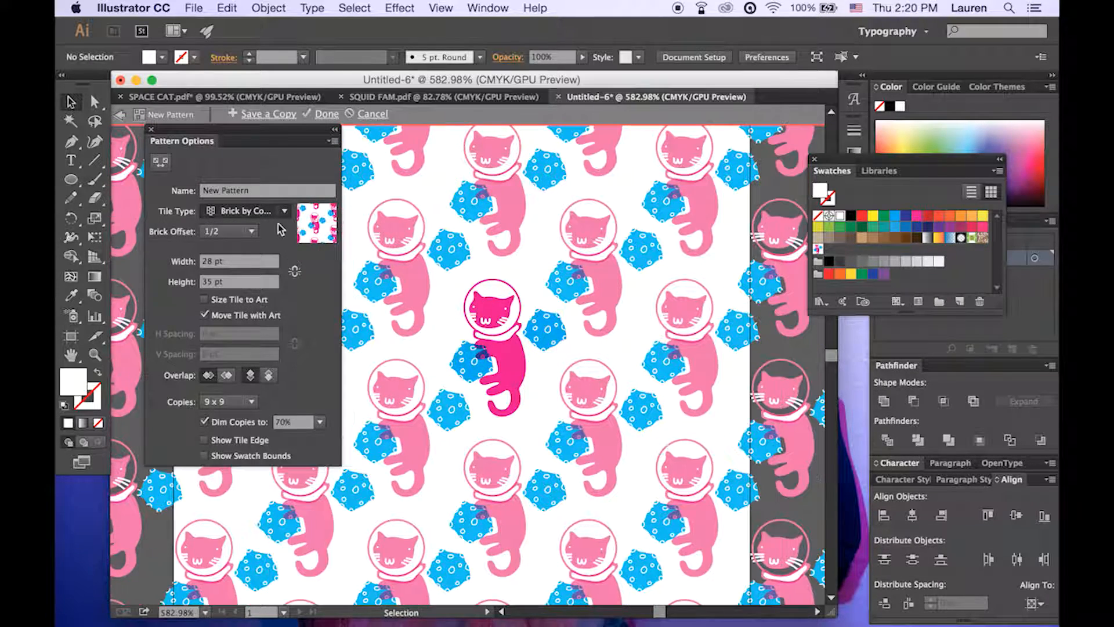
Set the pattern's tile type to Hex by Row and look over the repeats
left_click(283, 212)
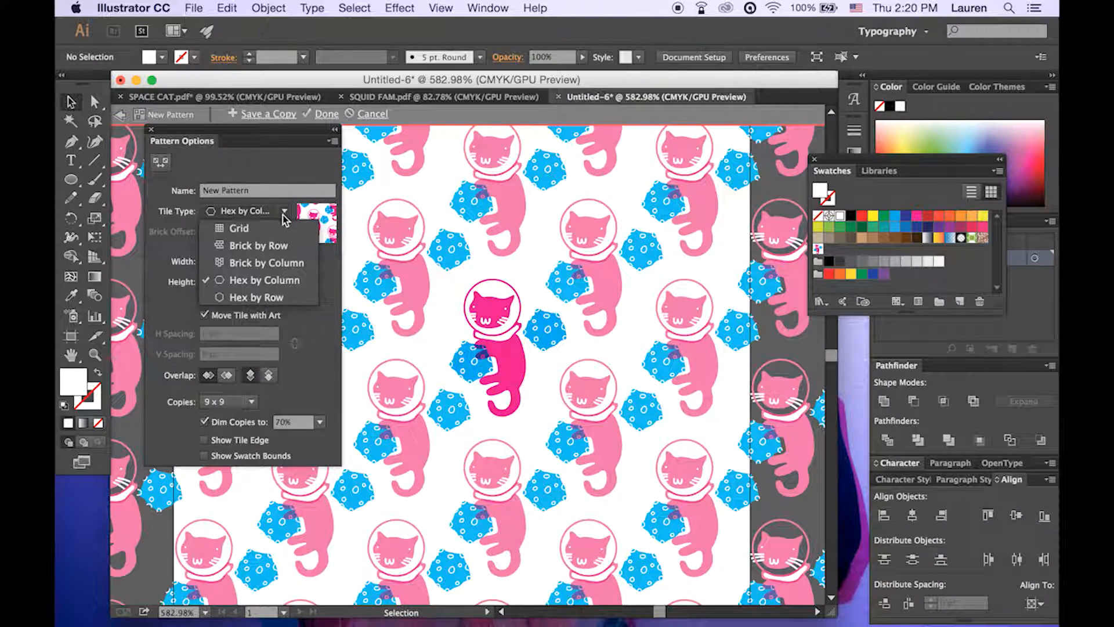
left_click(281, 296)
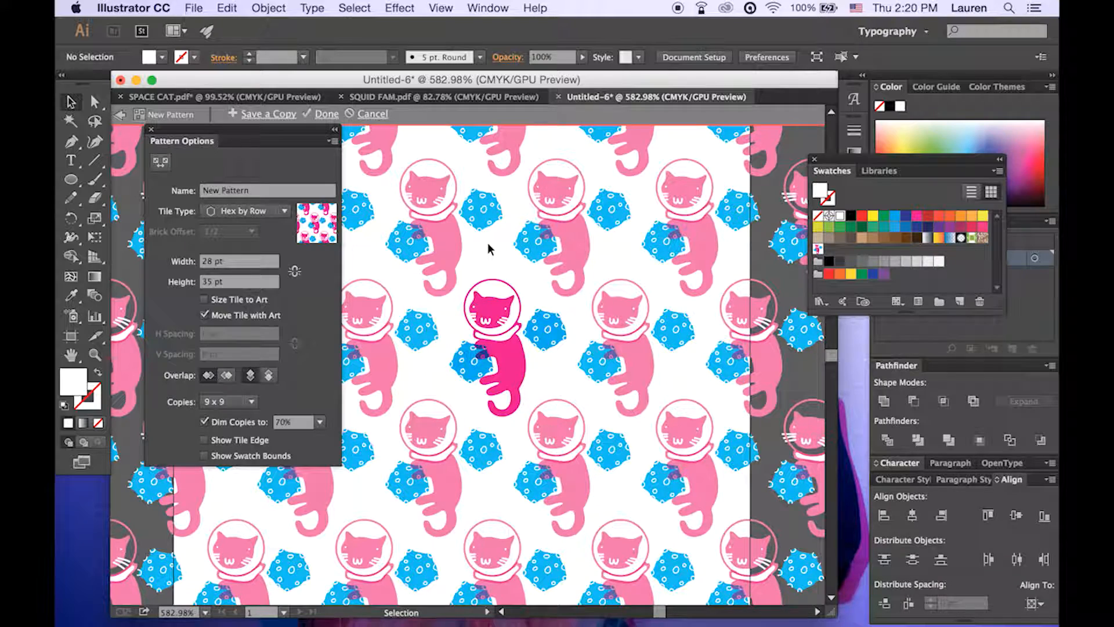
scroll(488, 244, "down", 1)
scroll(488, 242, "down", 3)
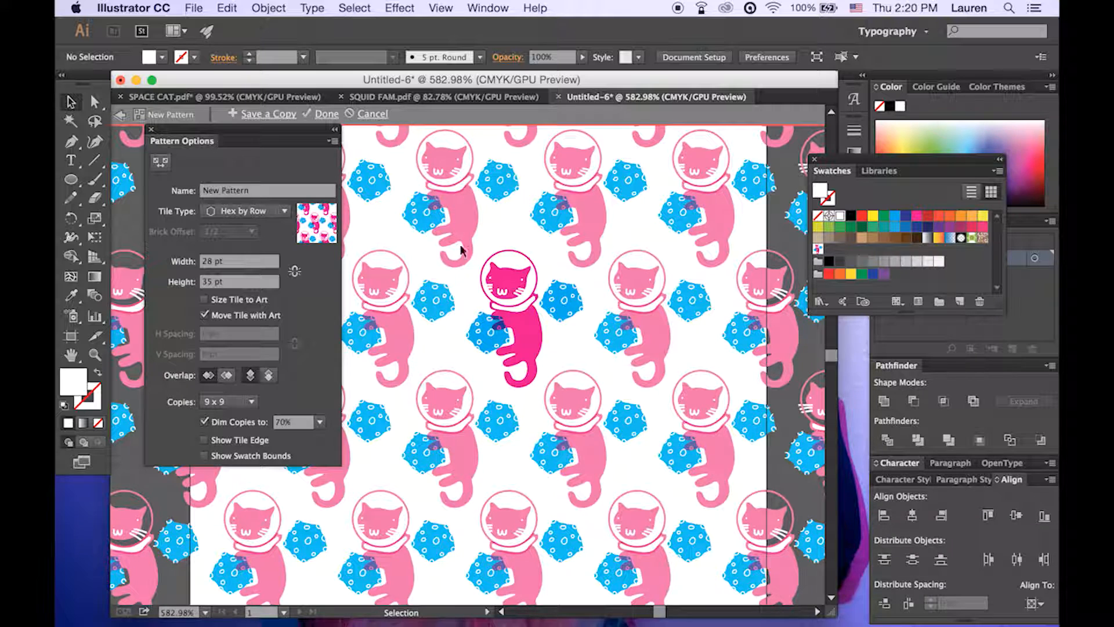
Try the single blue asteroid near the original cat's tail, then place it in the gap beside the cat's helmet
left_click(563, 311)
left_click_drag(563, 309, 556, 375)
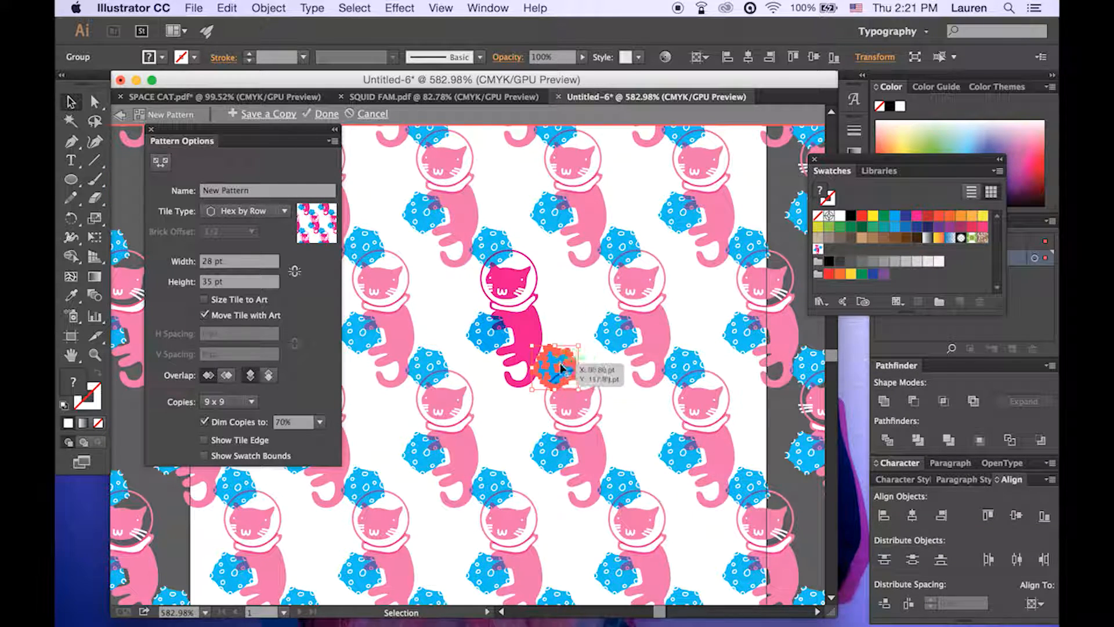
left_click_drag(555, 362, 553, 305)
left_click_drag(553, 308, 578, 303)
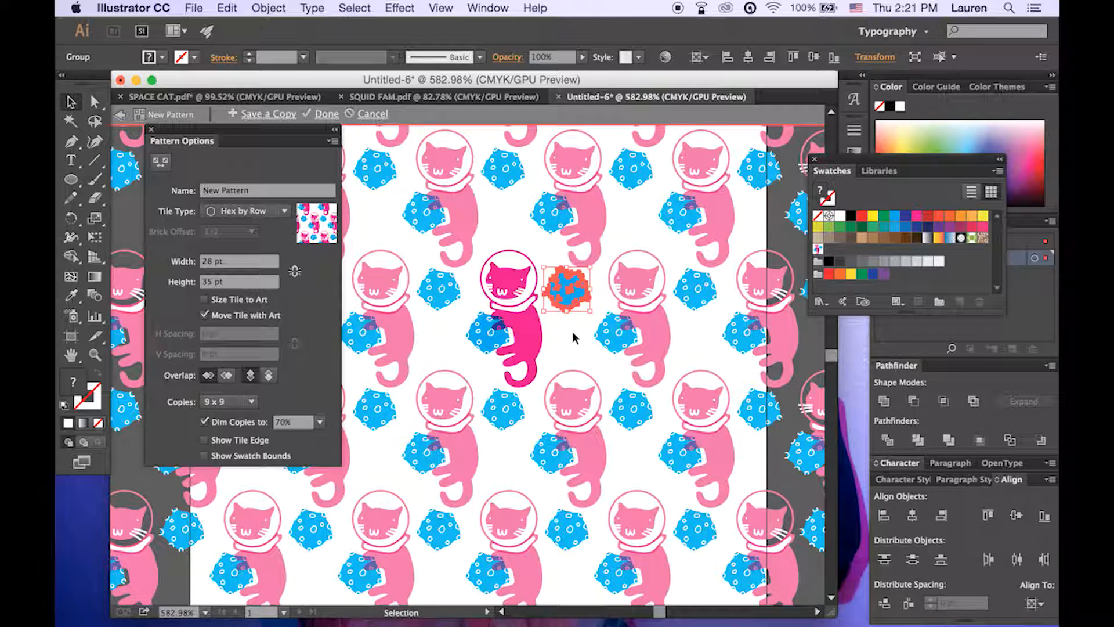